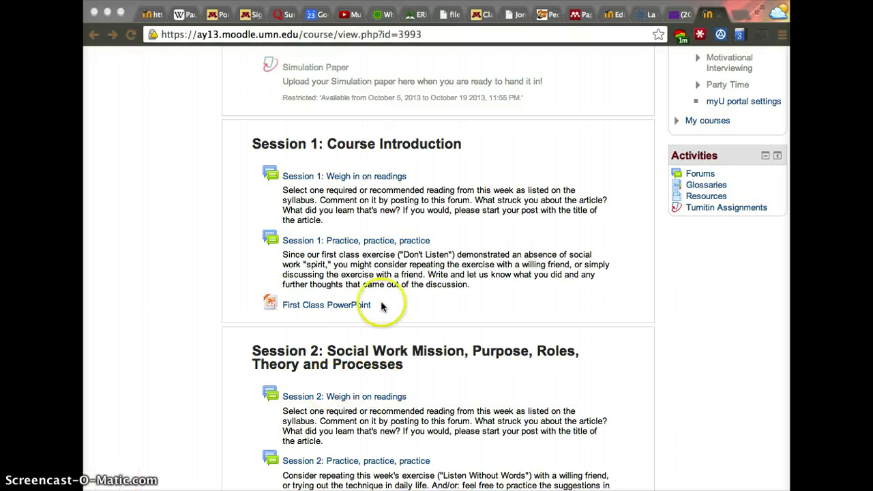
- Open the 'Session 1: Weigh in on readings' forum and scroll through its discussion topics
left_click(360, 179)
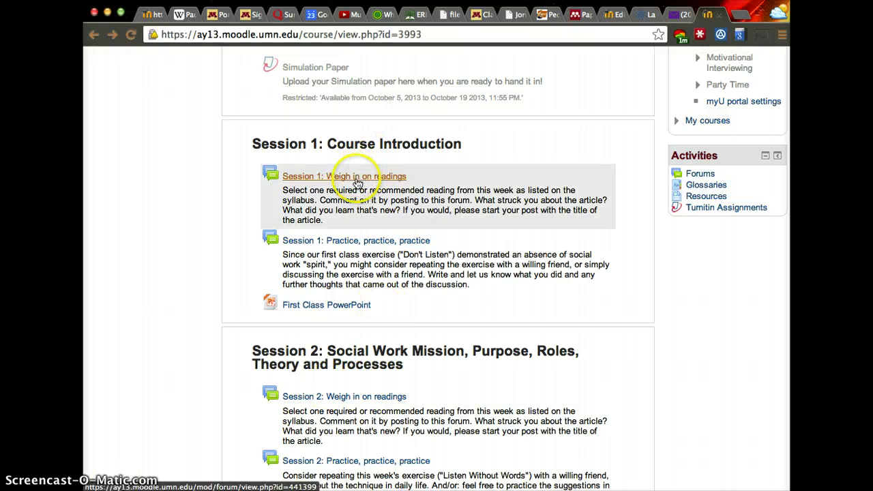
left_click(359, 179)
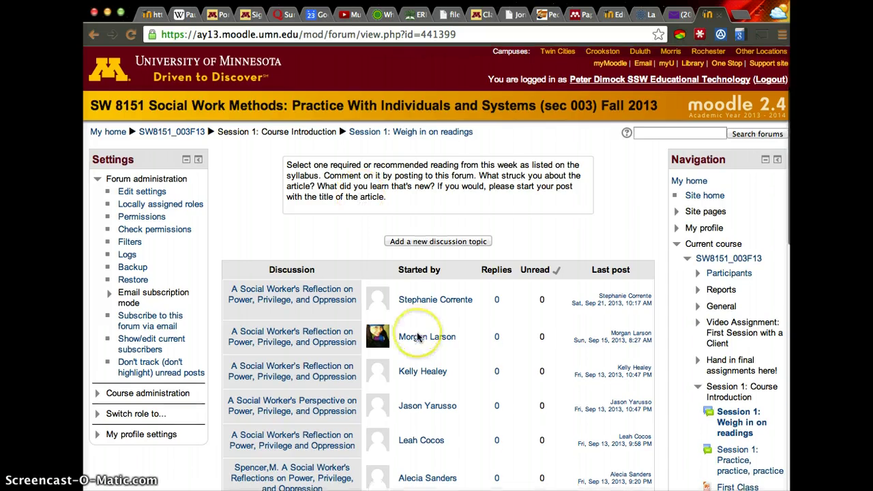
scroll(417, 332, "down", 3)
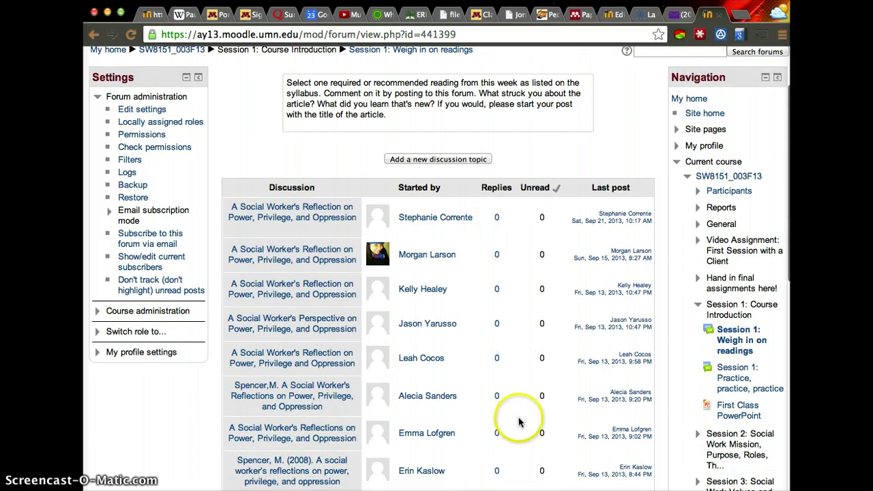
scroll(509, 414, "down", 6)
scroll(510, 414, "down", 6)
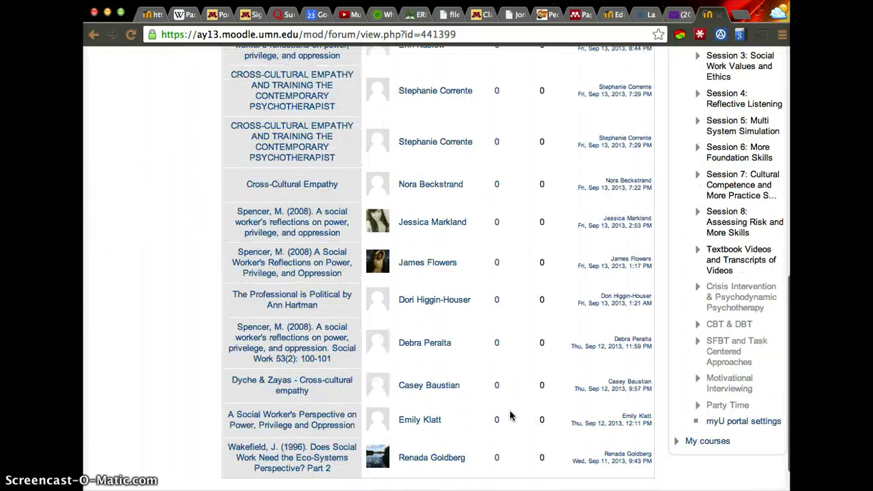
scroll(510, 414, "up", 15)
scroll(510, 414, "down", 1)
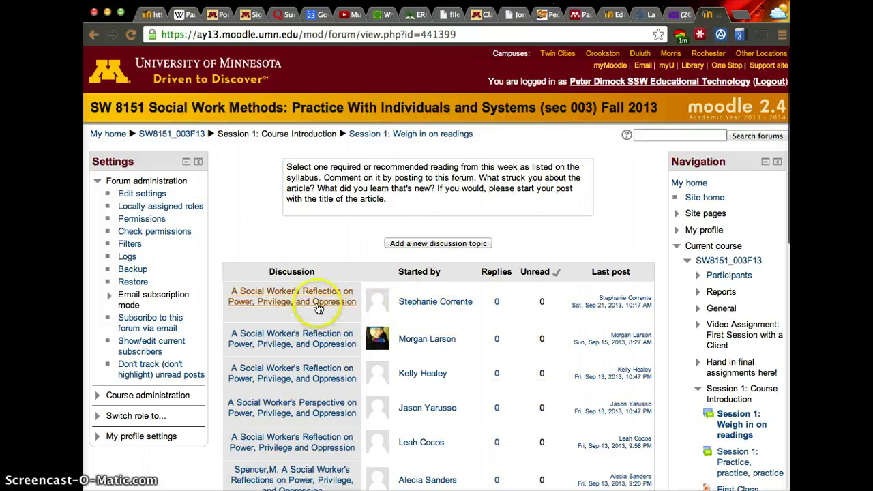
left_click(319, 307)
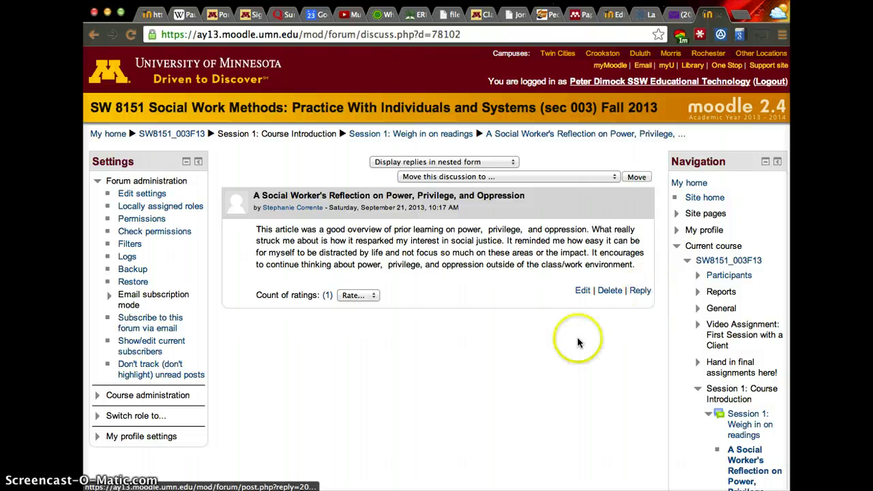
left_click(94, 36)
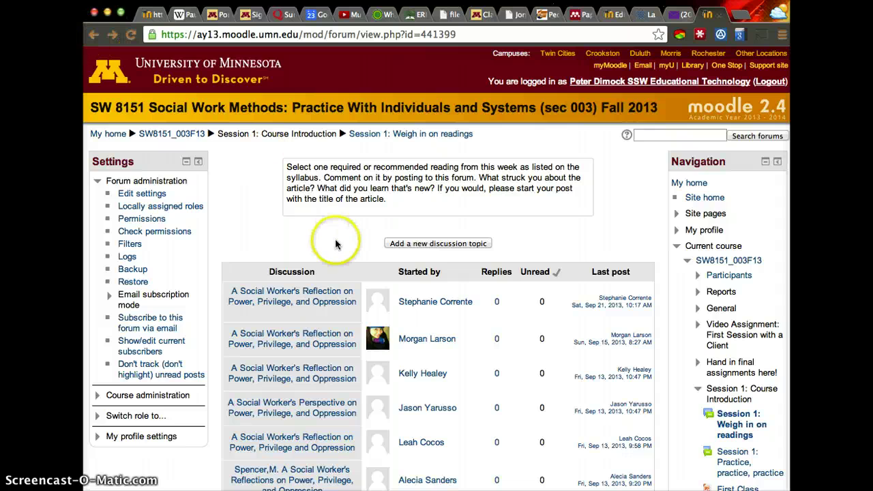
scroll(337, 245, "down", 10)
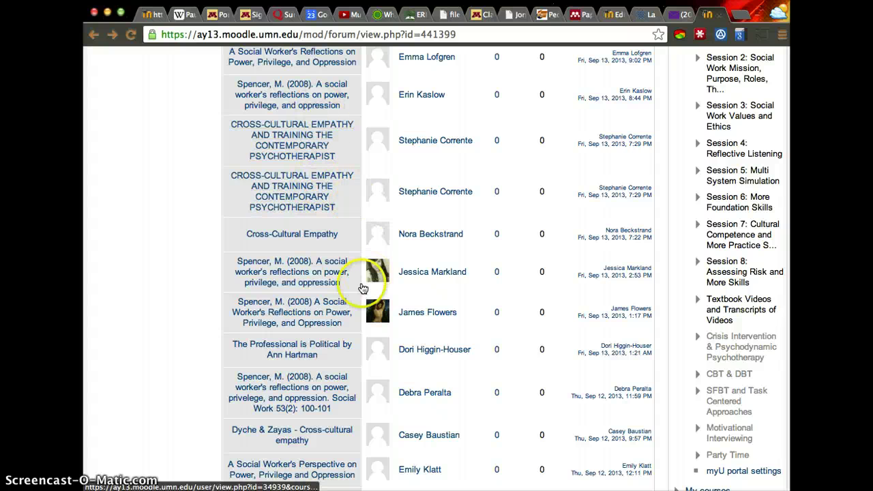
scroll(491, 440, "down", 3)
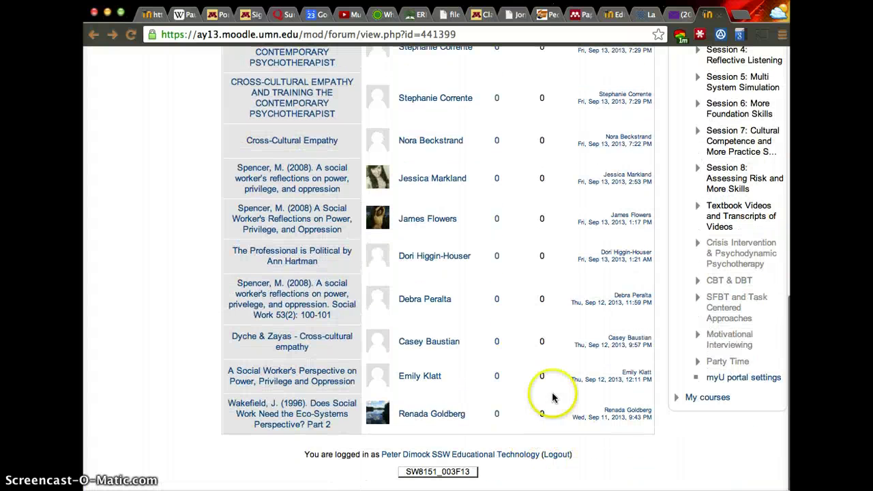
scroll(477, 197, "up", 10)
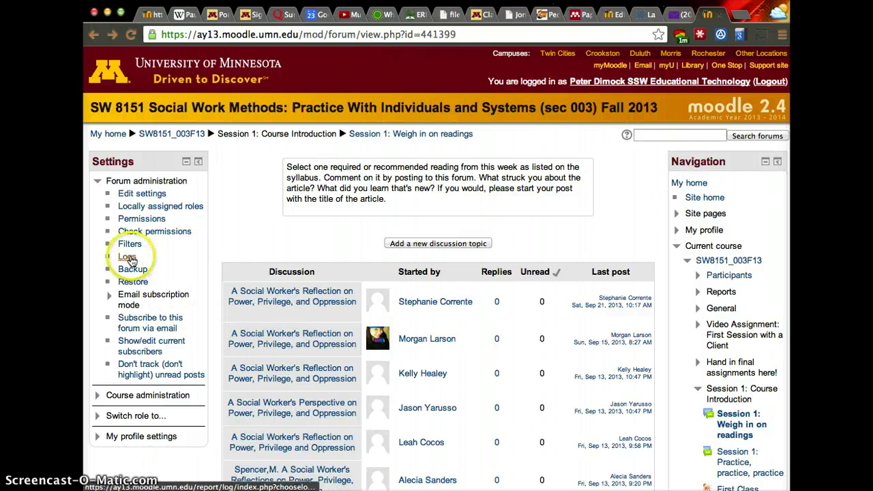
- Open the forum's Logs report from Forum administration and scroll its 521 records
left_click(129, 257)
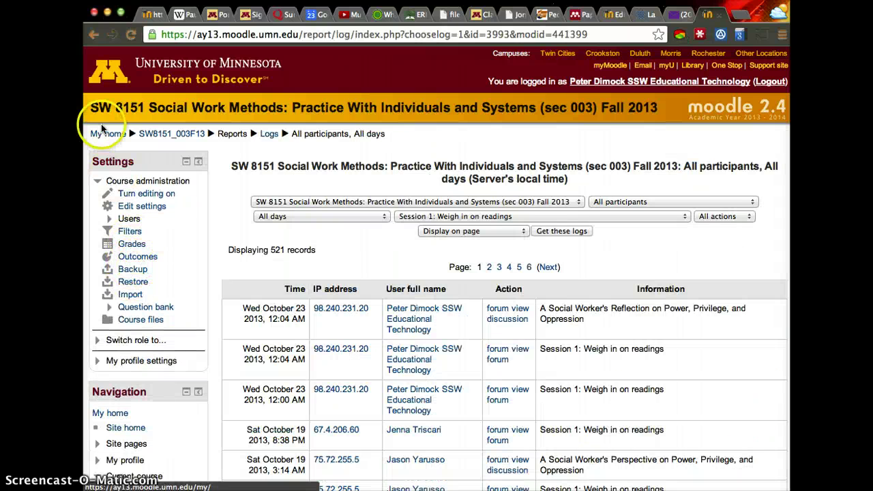
left_click(94, 34)
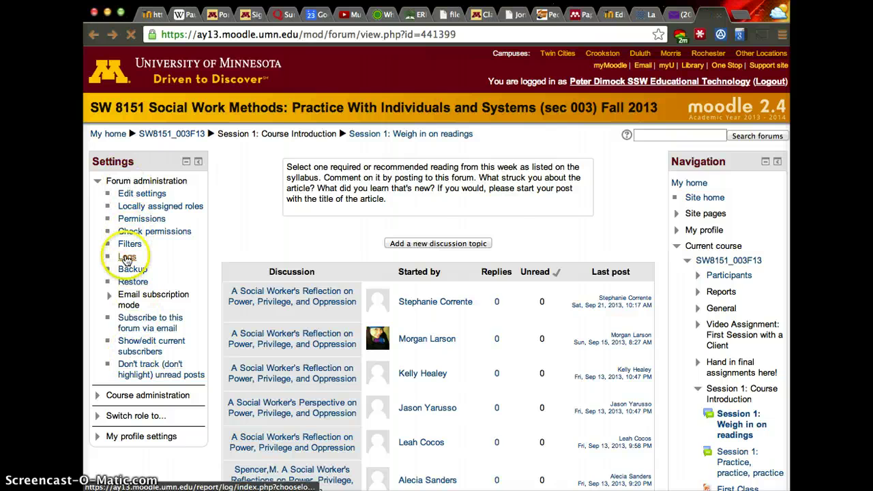
left_click(126, 258)
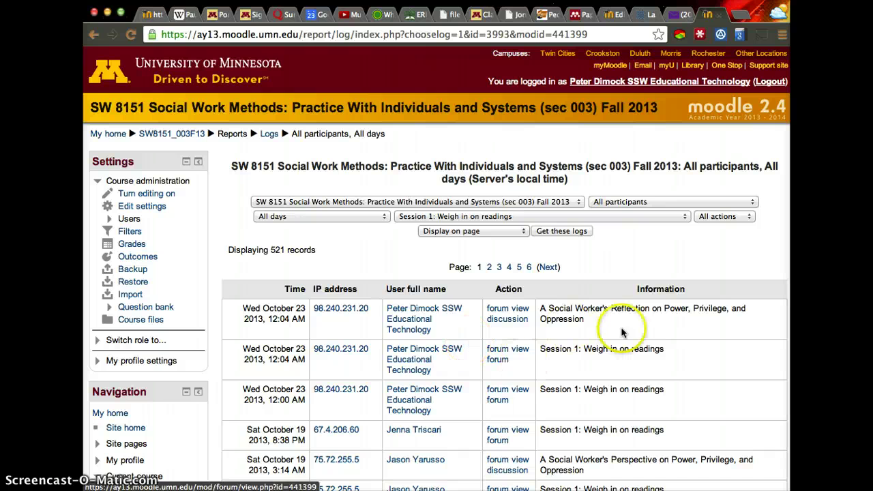
scroll(586, 389, "down", 3)
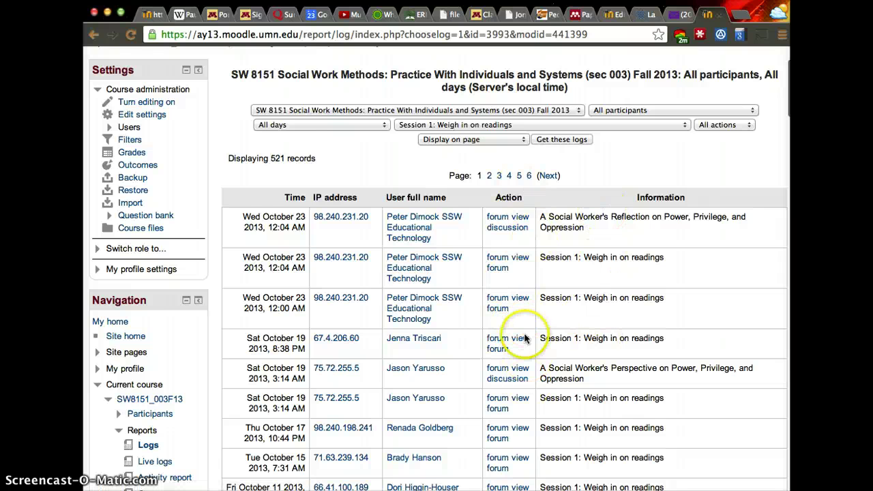
scroll(519, 361, "up", 3)
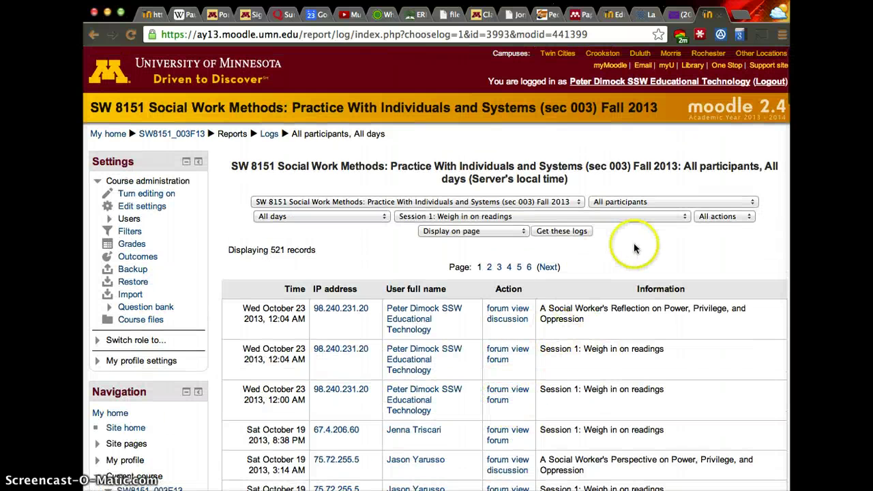
left_click(718, 216)
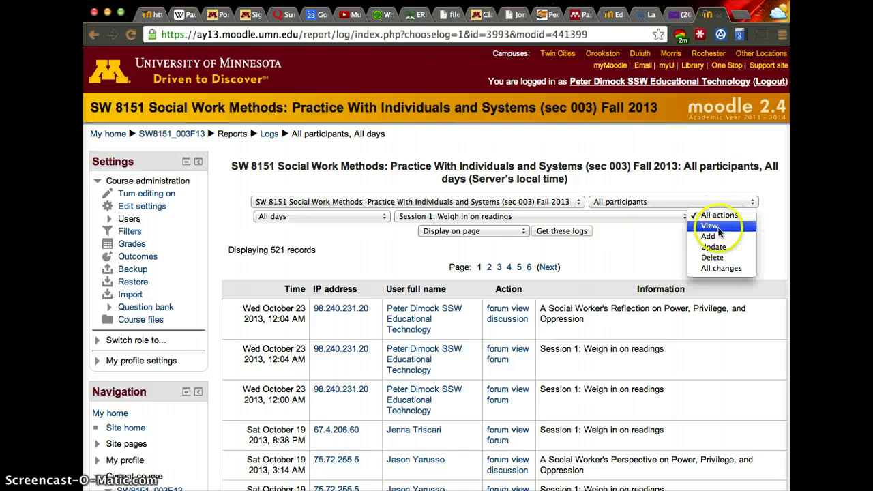
left_click(718, 236)
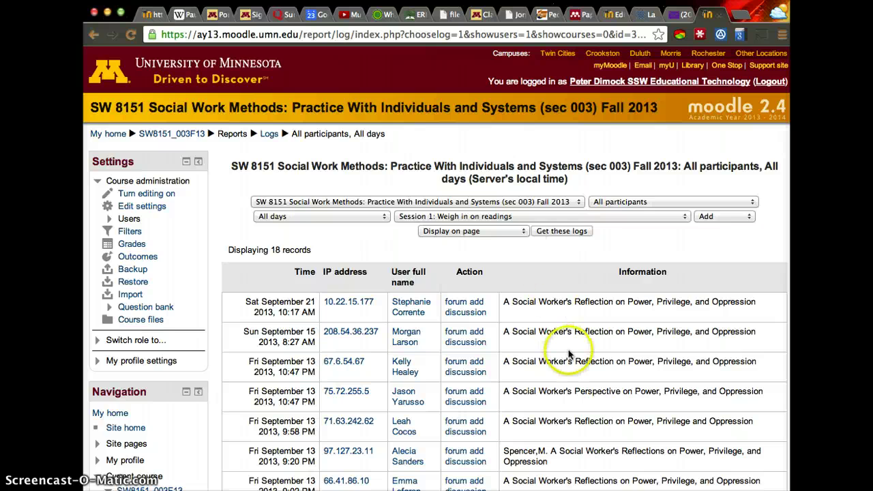
scroll(568, 352, "down", 3)
scroll(569, 354, "down", 2)
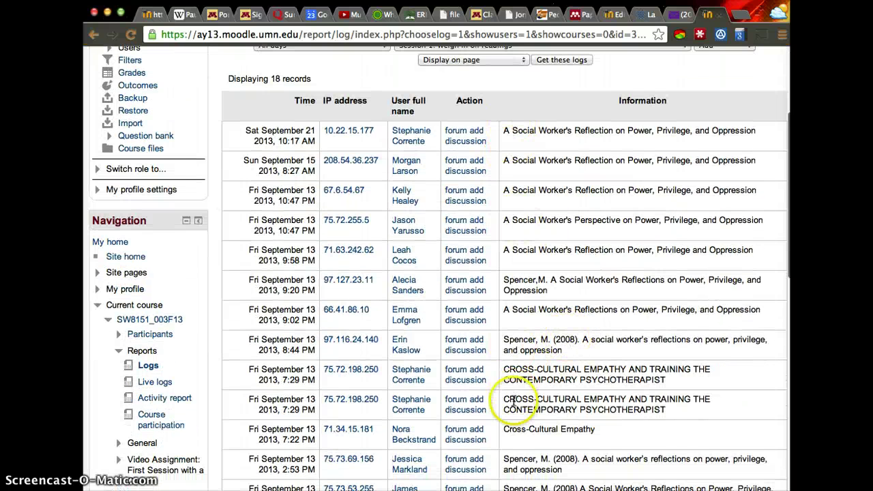
scroll(509, 399, "down", 1)
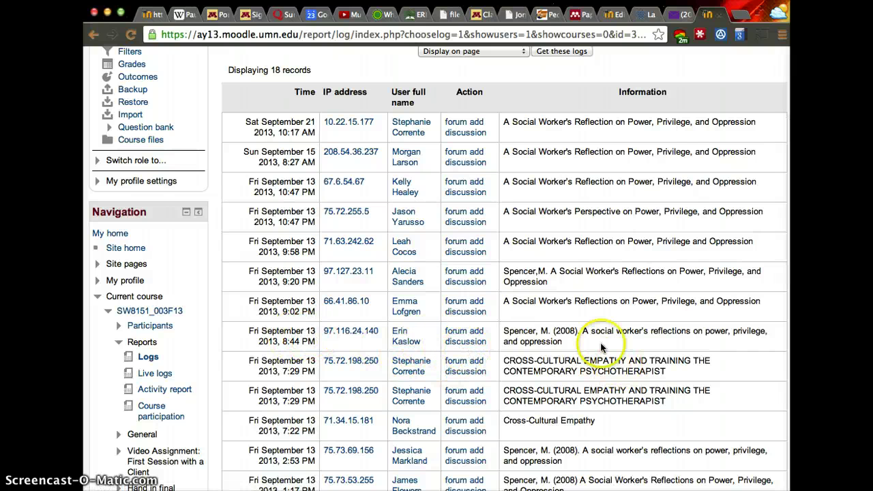
scroll(620, 409, "down", 3)
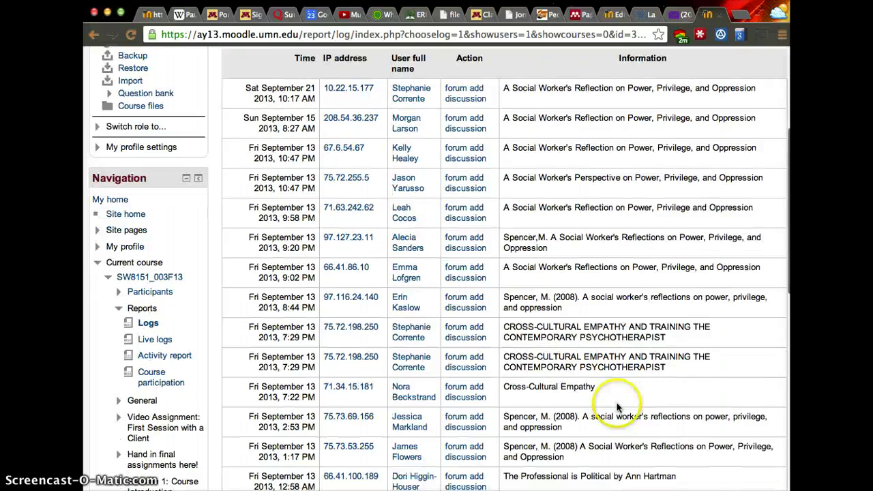
scroll(618, 407, "down", 2)
scroll(618, 407, "up", 6)
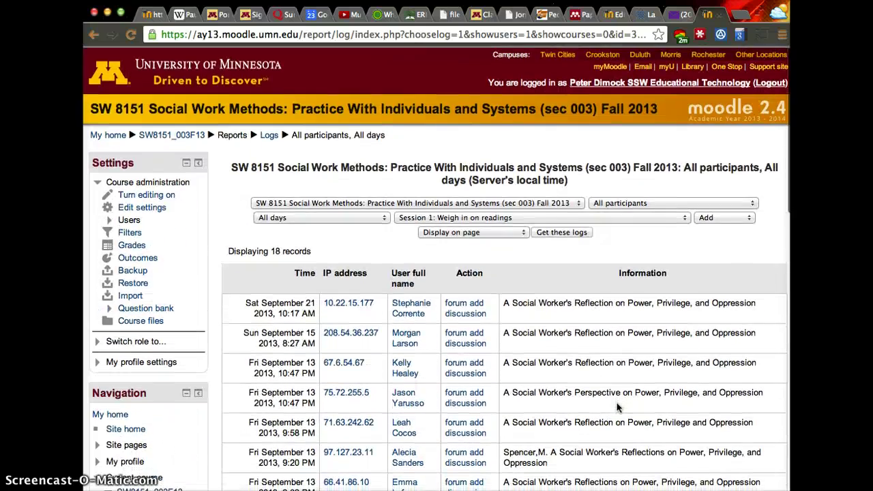
scroll(618, 407, "down", 7)
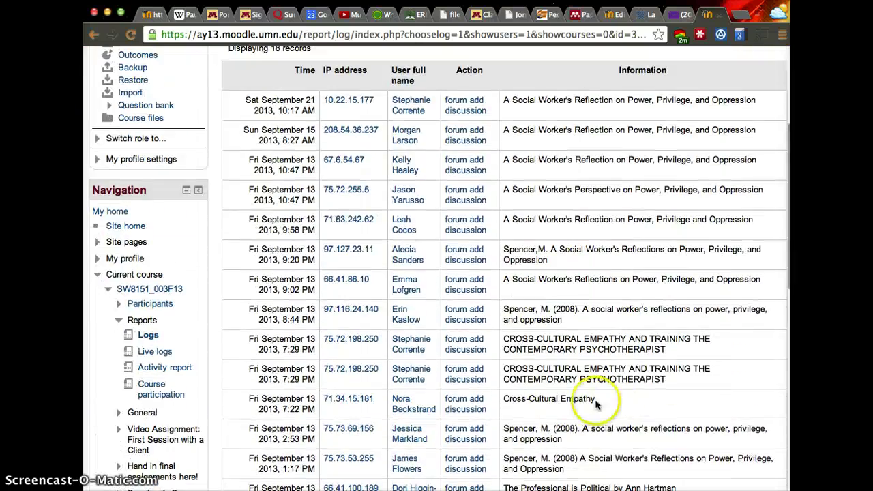
scroll(564, 407, "down", 5)
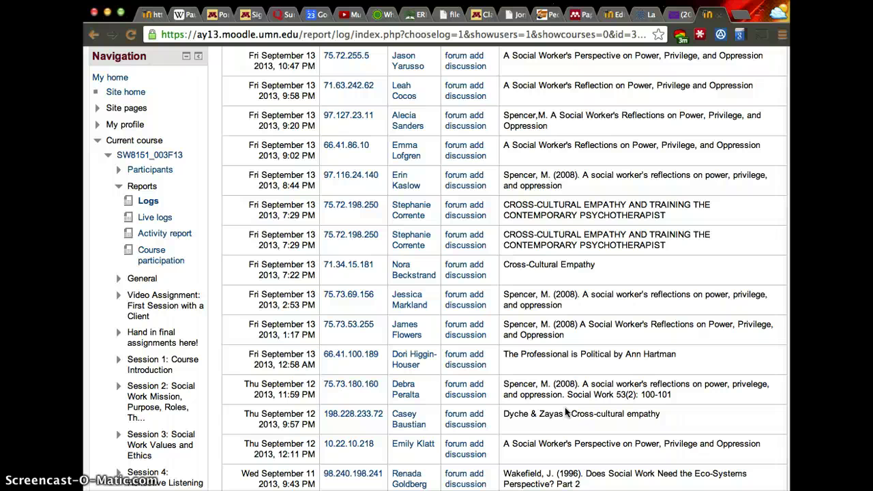
scroll(564, 412, "up", 5)
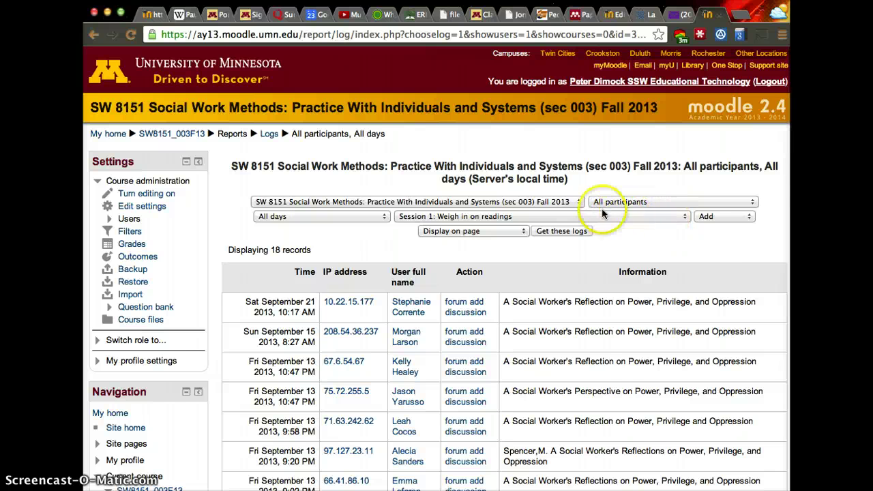
- Fetch the forum log for one participant, then go back to the full 521-record log
left_click(616, 205)
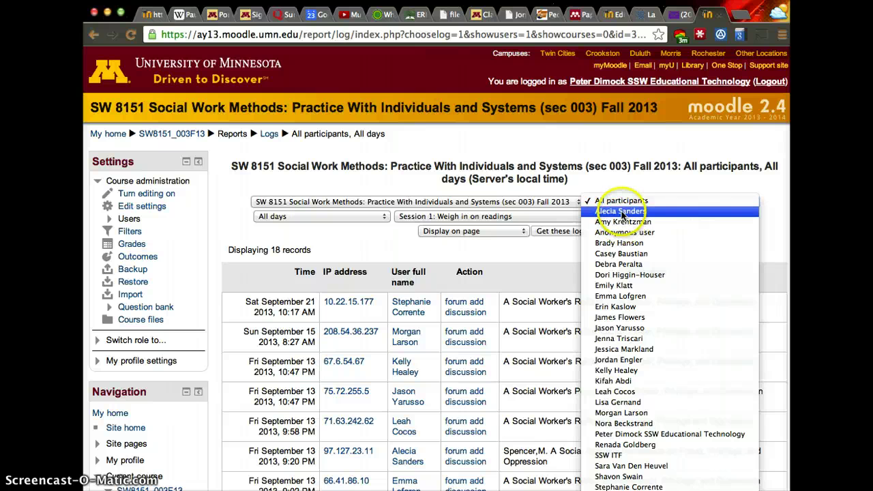
left_click(622, 212)
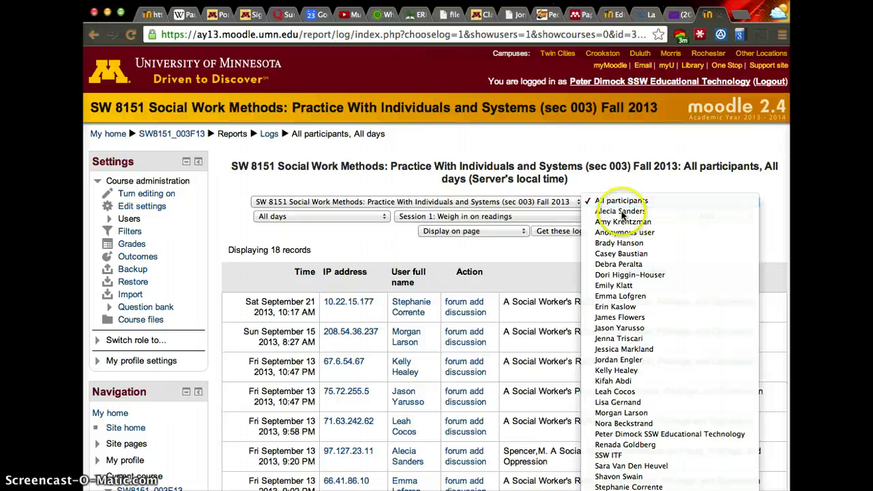
left_click(570, 232)
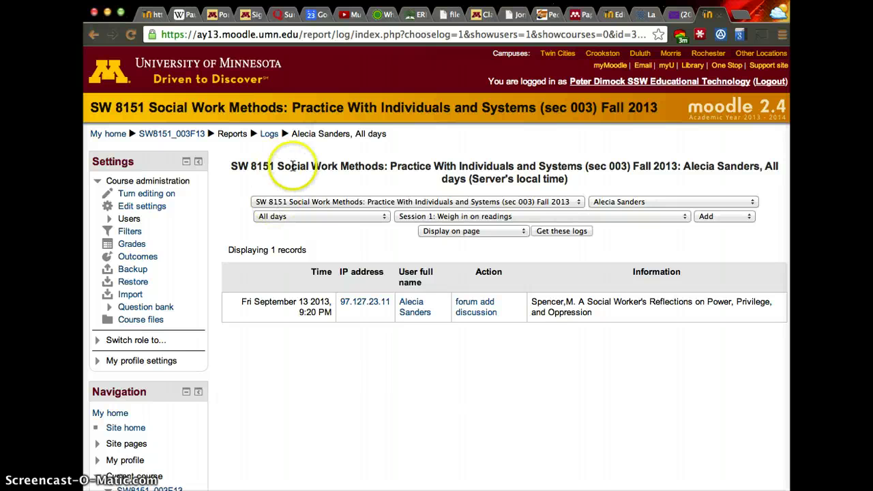
left_click(91, 35)
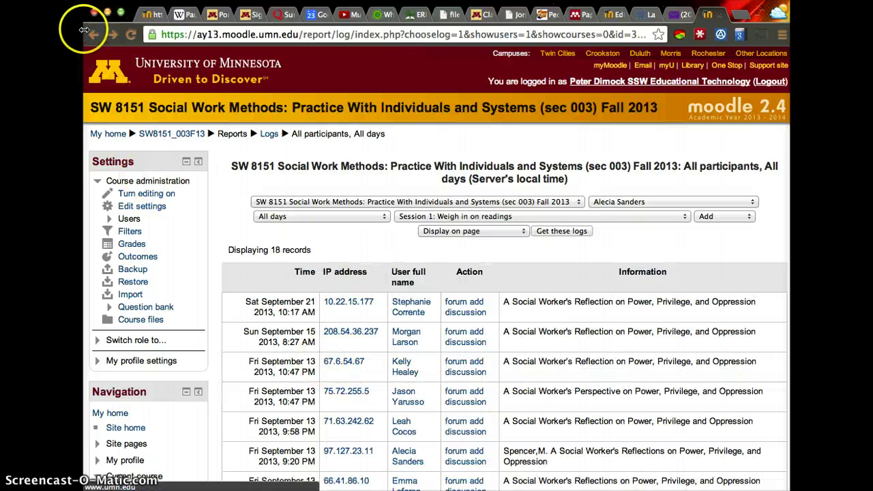
left_click(89, 35)
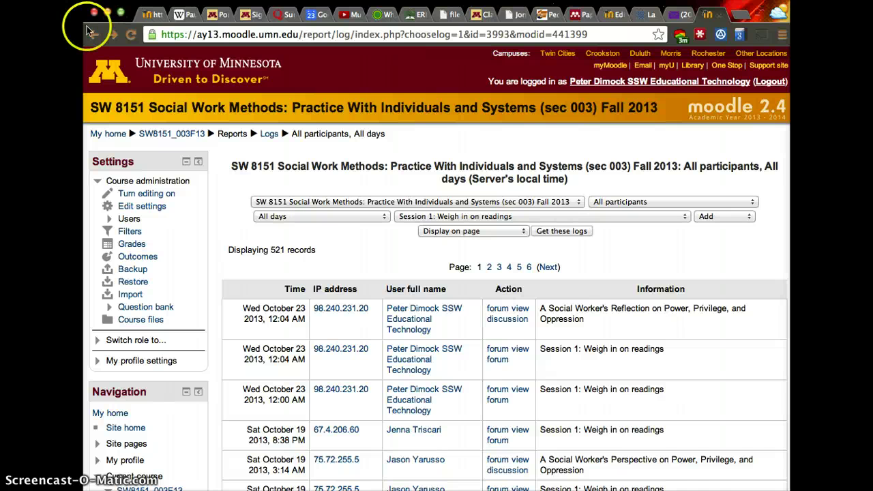
- Reopen the forum log and review the course, day and activity filters, keeping Session 1
left_click(87, 31)
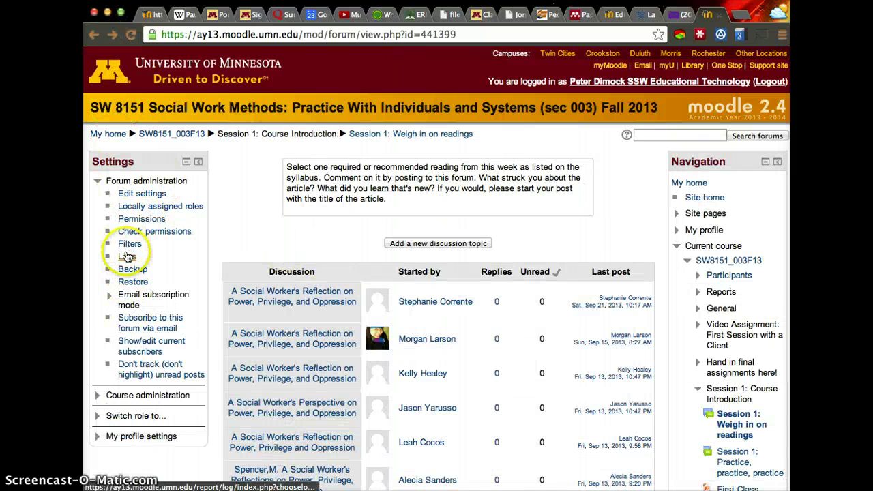
left_click(127, 256)
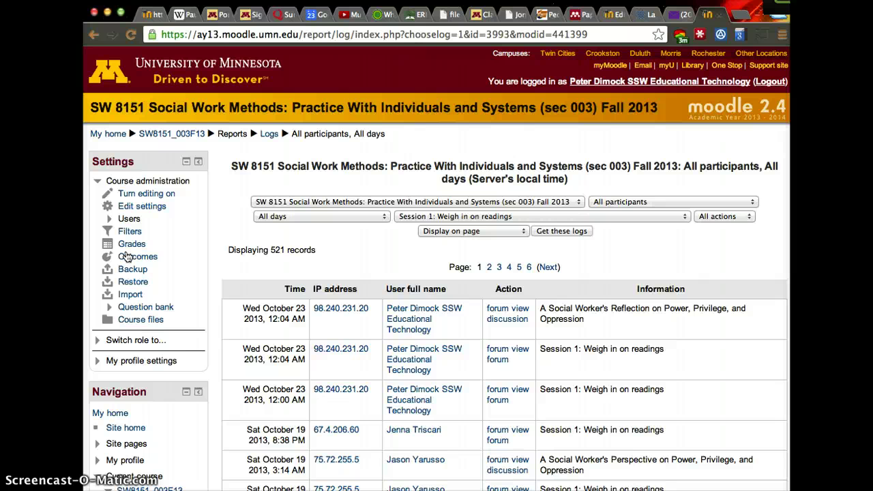
left_click(363, 199)
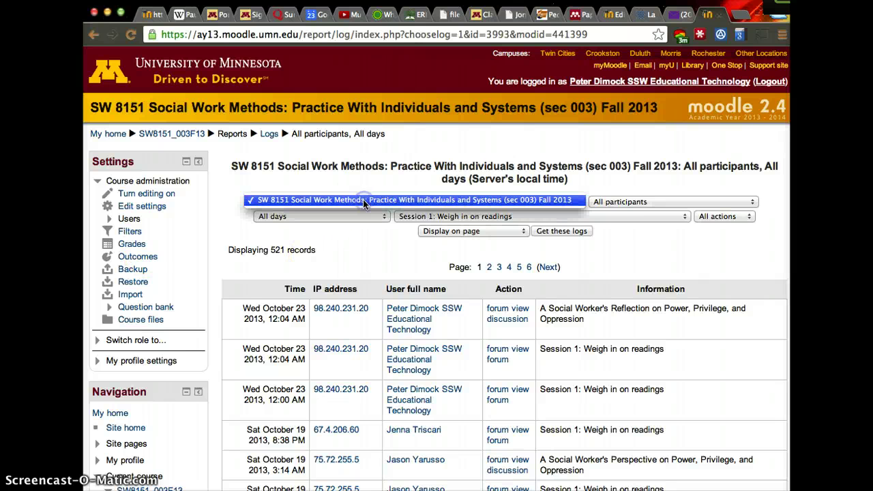
left_click(351, 216)
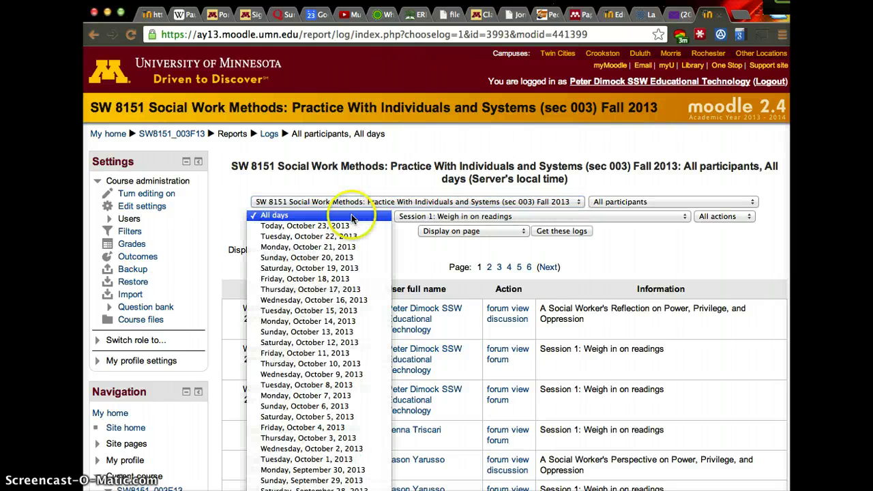
left_click(450, 225)
left_click(450, 225)
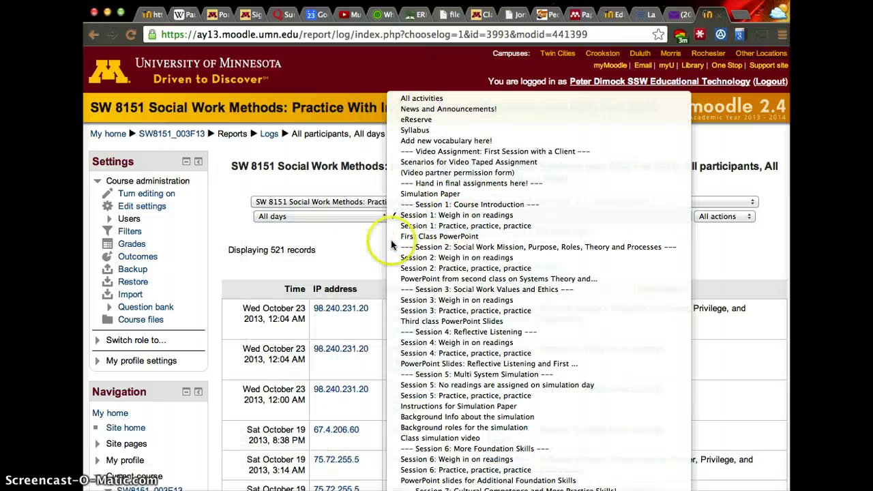
left_click(361, 248)
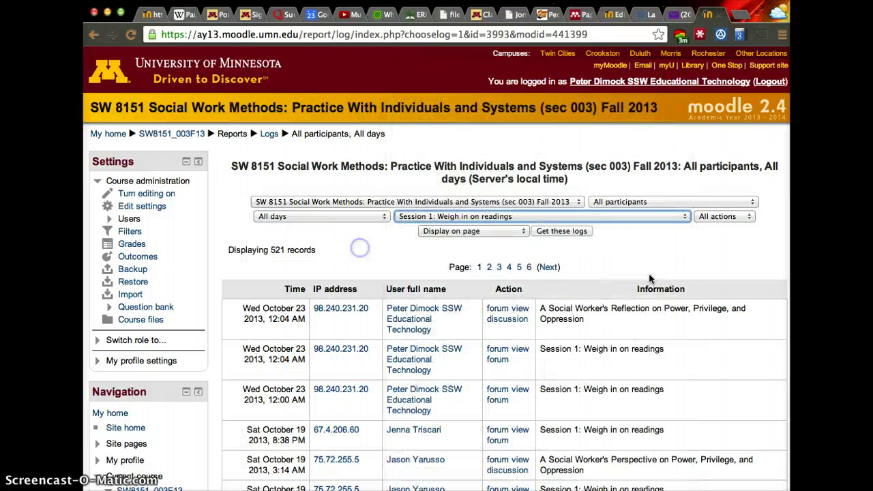
- Leave the filters at all participants, all actions and display on page, then scroll the results
left_click(701, 199)
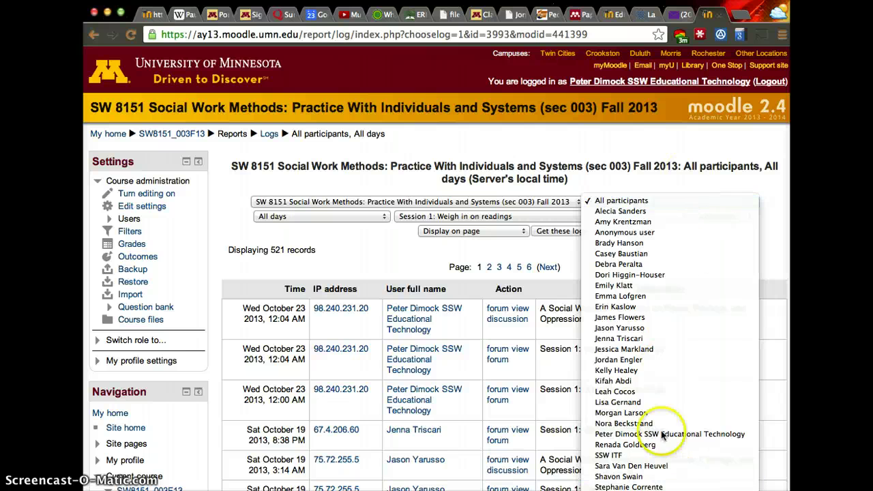
left_click(362, 235)
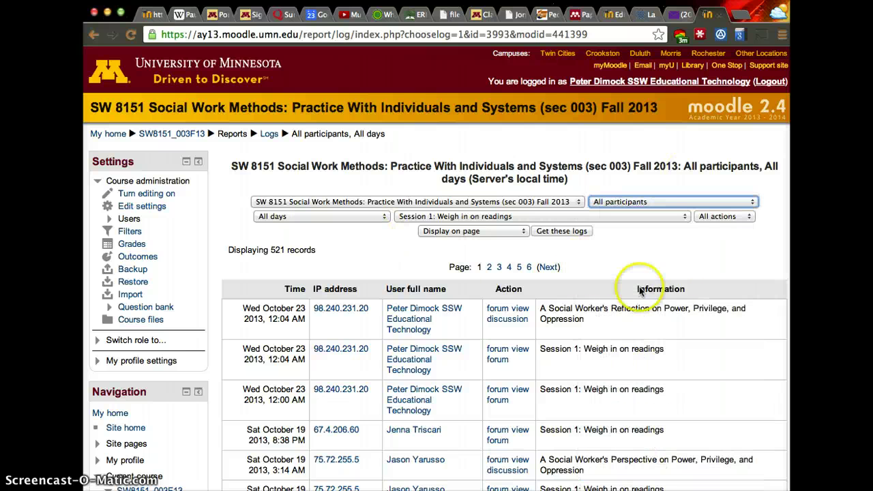
left_click(717, 216)
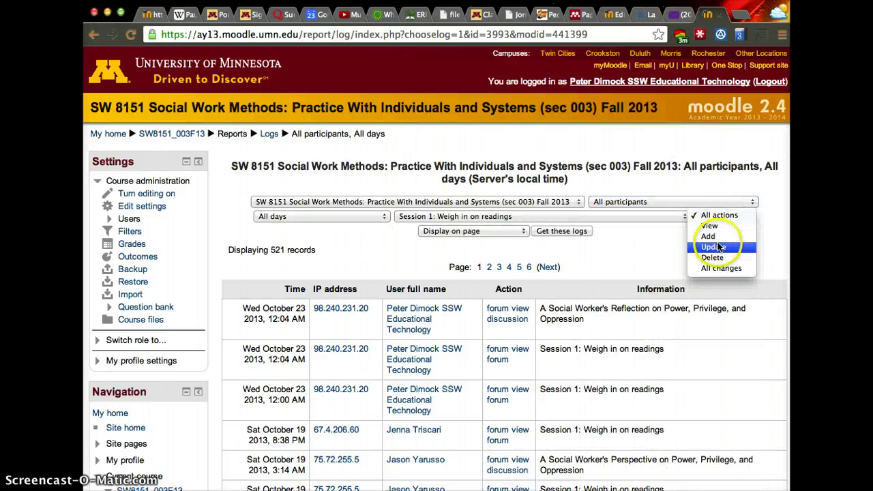
left_click(643, 244)
left_click(487, 230)
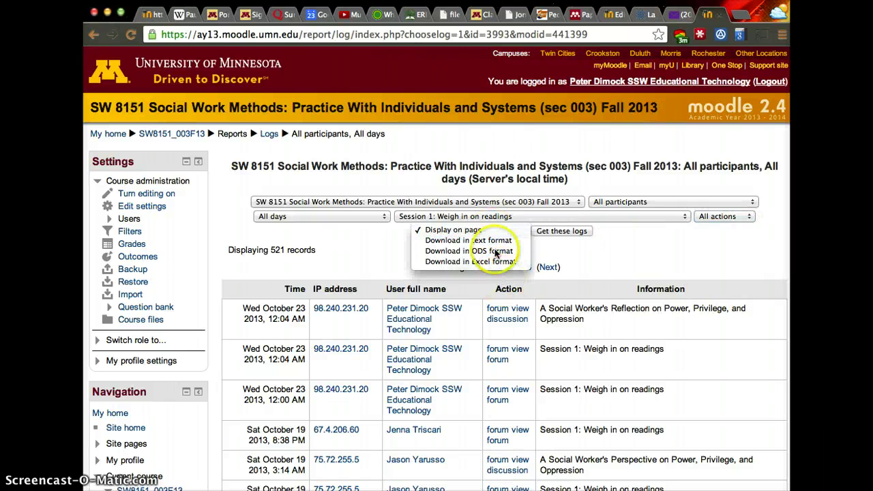
left_click(371, 255)
scroll(372, 255, "down", 20)
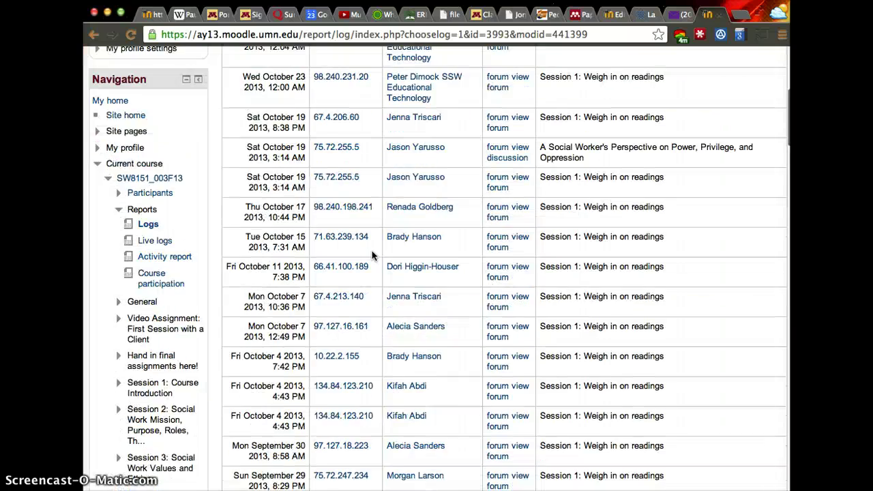
scroll(371, 255, "up", 20)
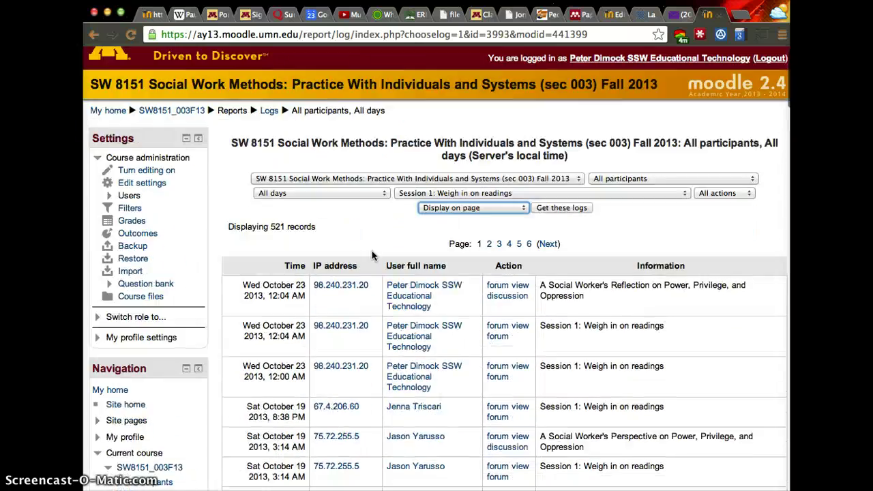